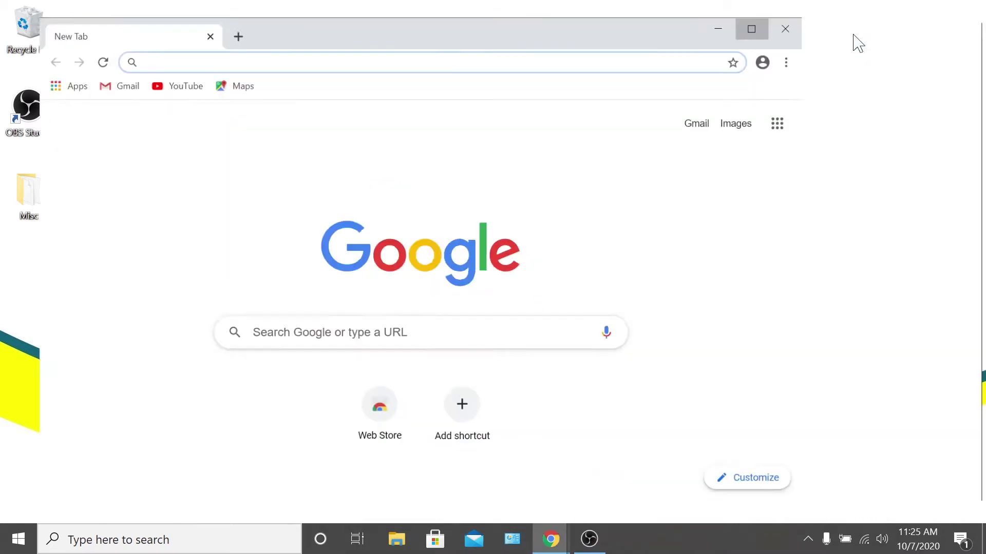
- Open the copier at 192.168.1.71 and log in as administrator, declining Chrome's password saving
{"action": "type", "text": "192.168.1.71/web/guest/en/websys/webArch/mainFrame.cgi"}
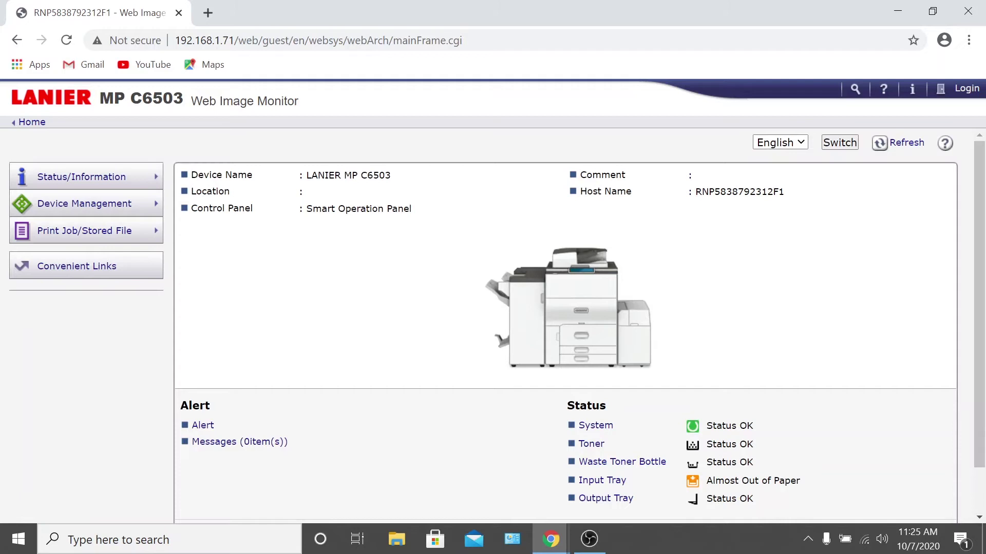
{"action": "left_click", "coordinate": [955, 92]}
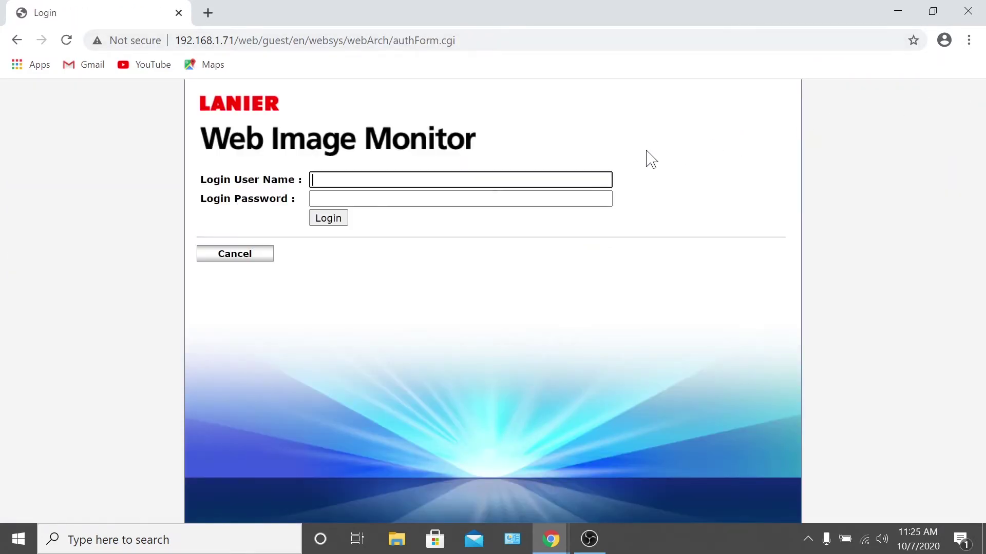
{"action": "type", "text": "Knight"}
{"action": "key", "text": "Tab"}
{"action": "type", "text": "•••••••••••"}
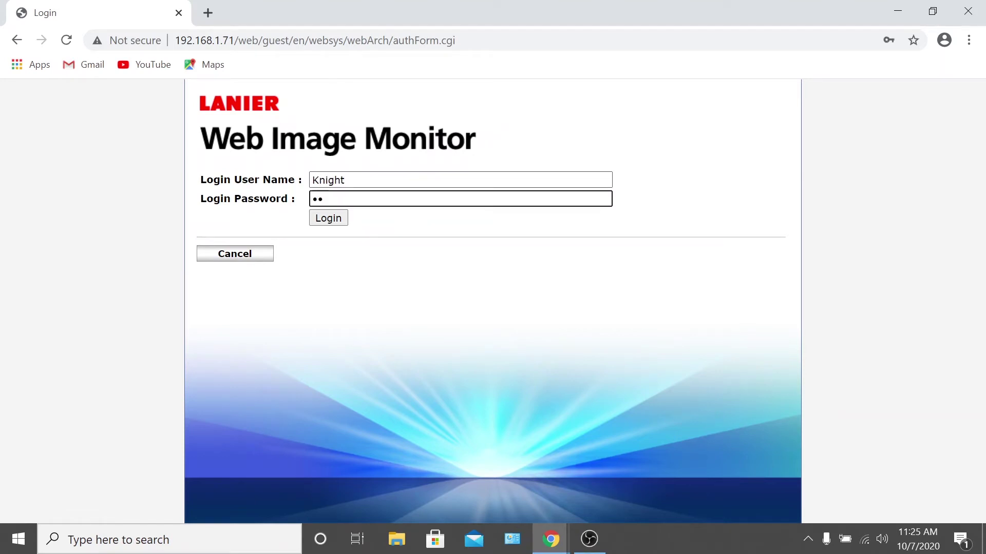
{"action": "left_click", "coordinate": [329, 219]}
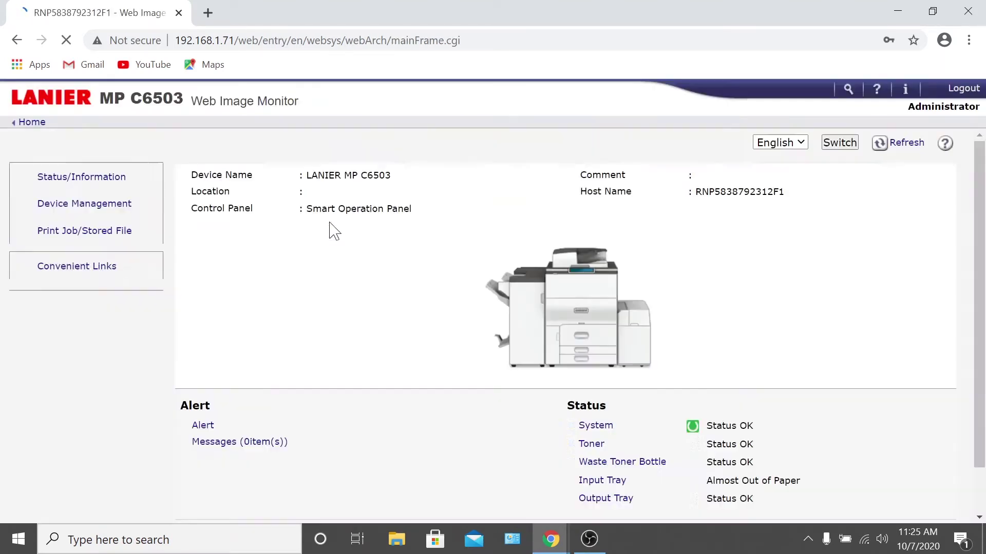
{"action": "left_click", "coordinate": [882, 292]}
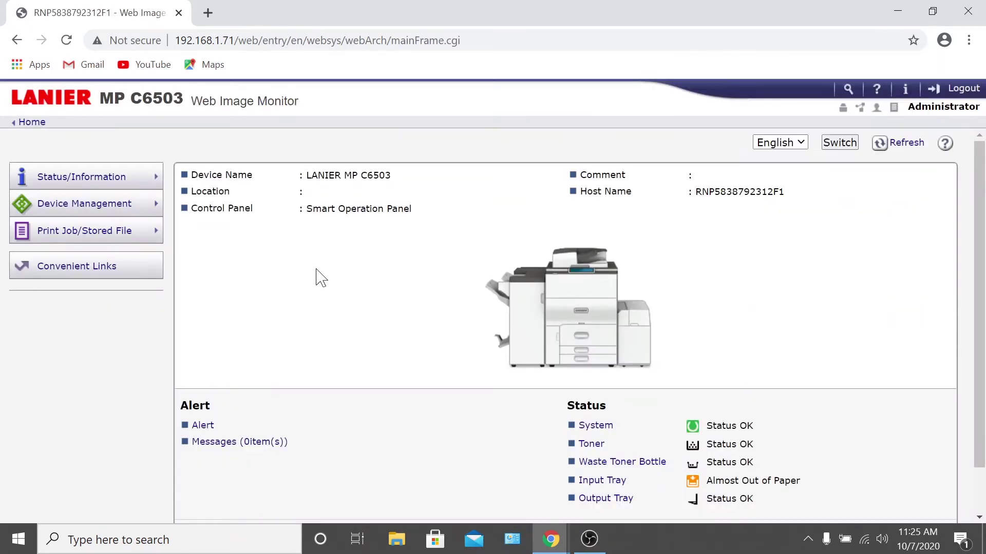
- Open the Address Book from Device Management and start adding a new user
{"action": "mouse_move", "coordinate": [97, 211]}
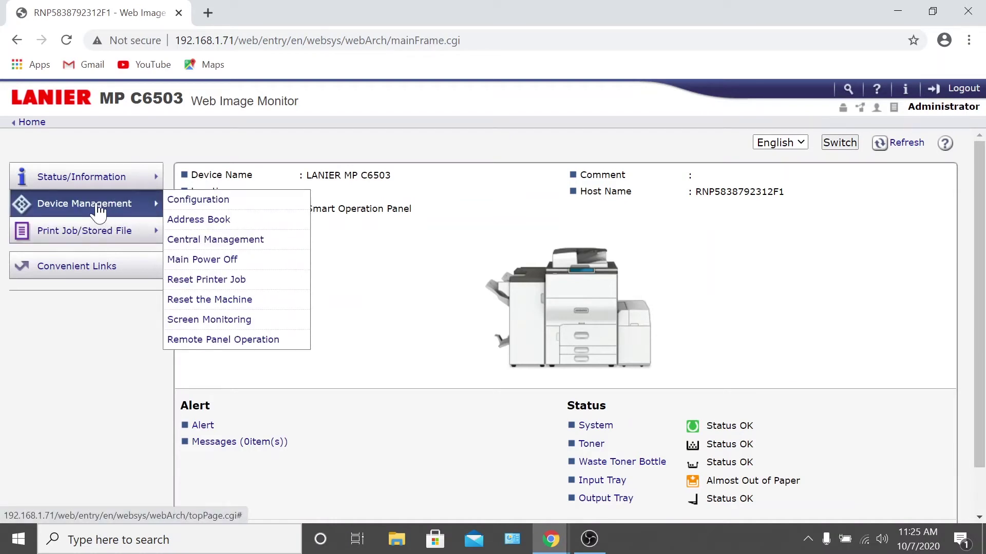
{"action": "left_click", "coordinate": [222, 222]}
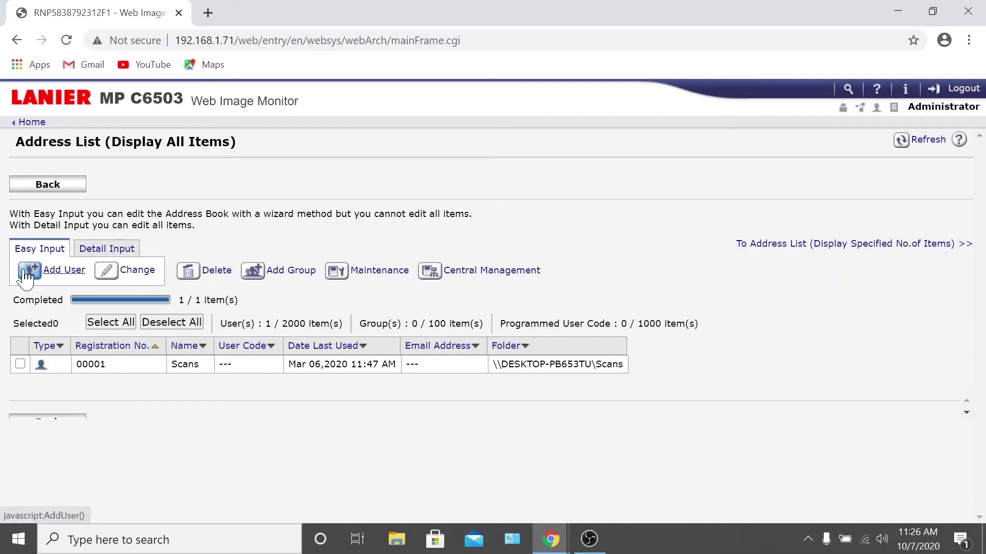
{"action": "left_click", "coordinate": [25, 276]}
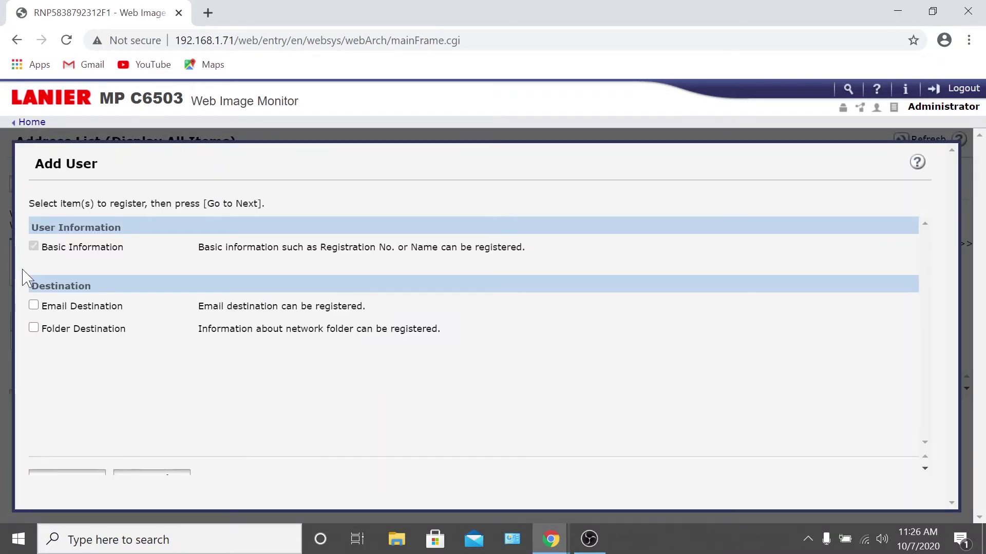
- Create an email-destination entry with the person's full name, first-name key display and Title 1 IJK
{"action": "left_click", "coordinate": [34, 306]}
{"action": "left_click", "coordinate": [91, 472]}
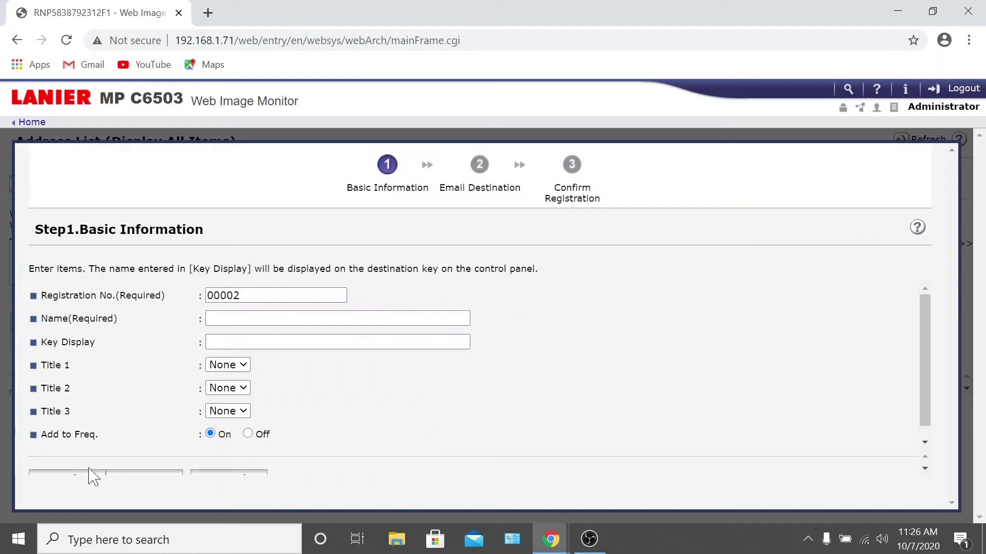
{"action": "left_click", "coordinate": [221, 318]}
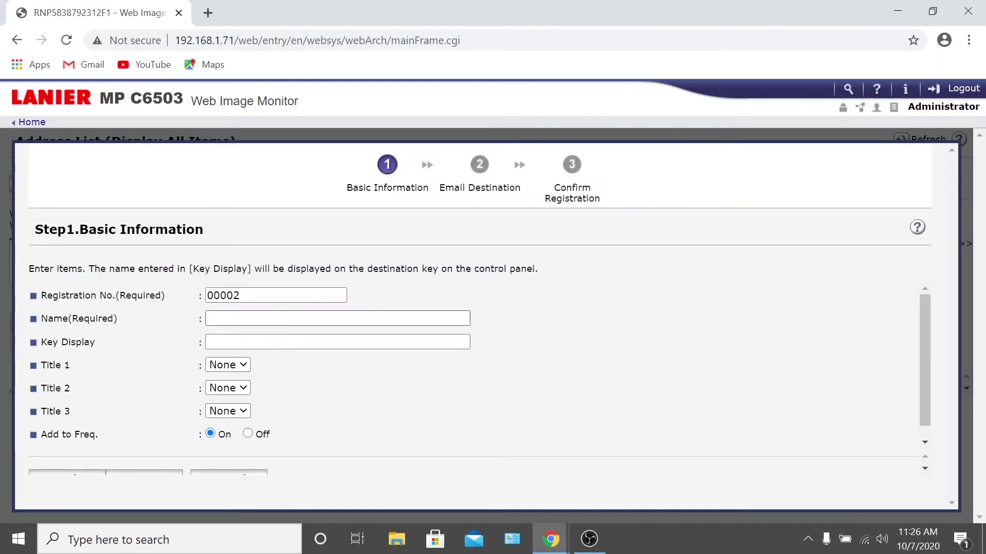
{"action": "type", "text": "John Doe"}
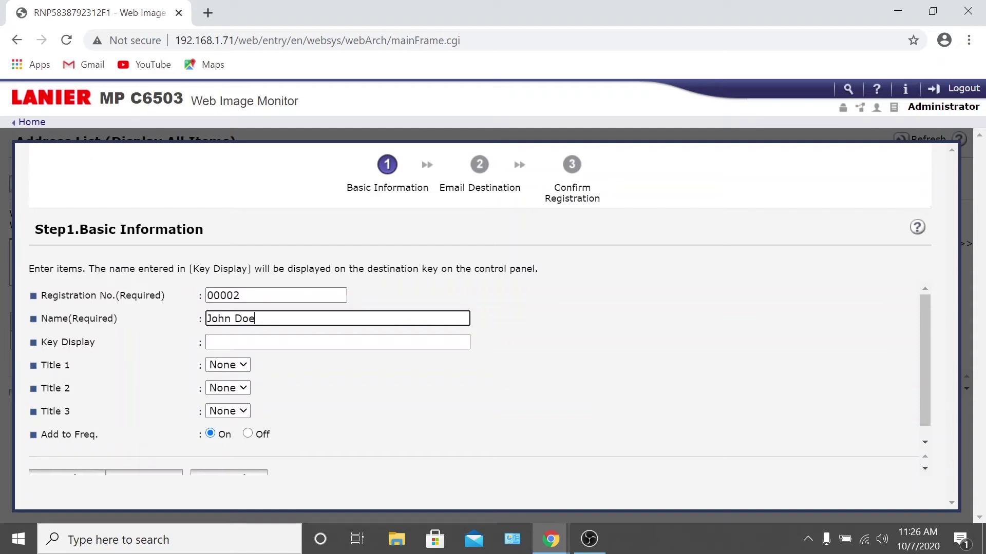
{"action": "left_click", "coordinate": [300, 341]}
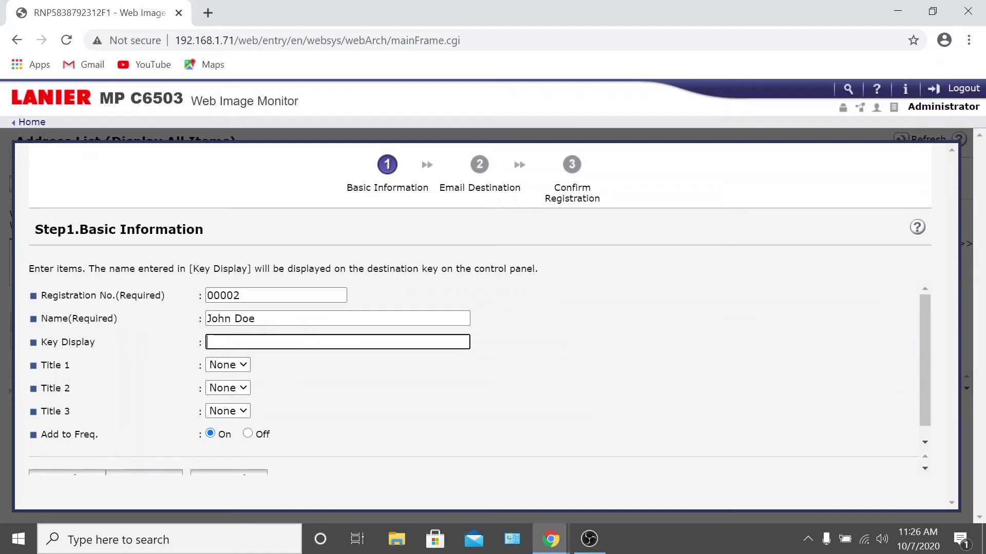
{"action": "type", "text": "John"}
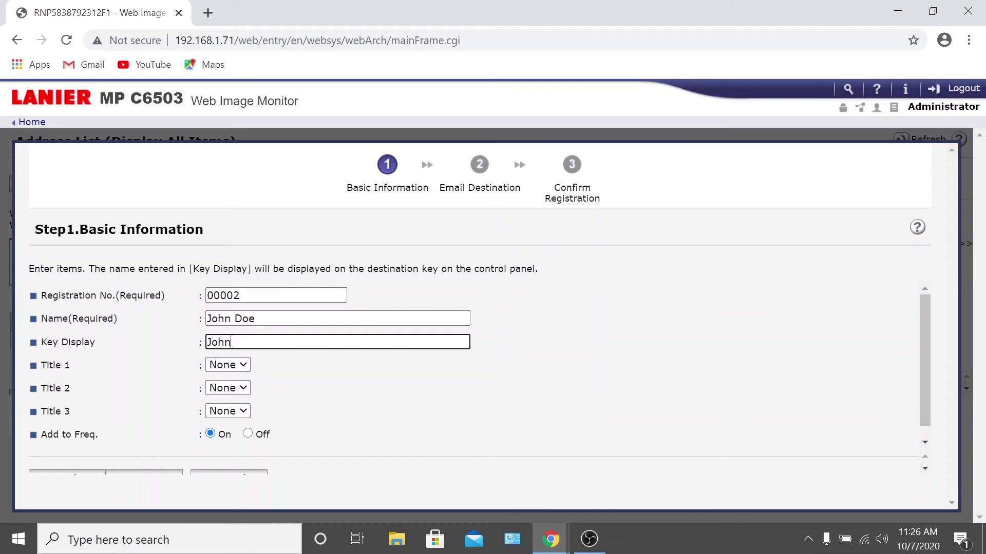
{"action": "left_click", "coordinate": [234, 365]}
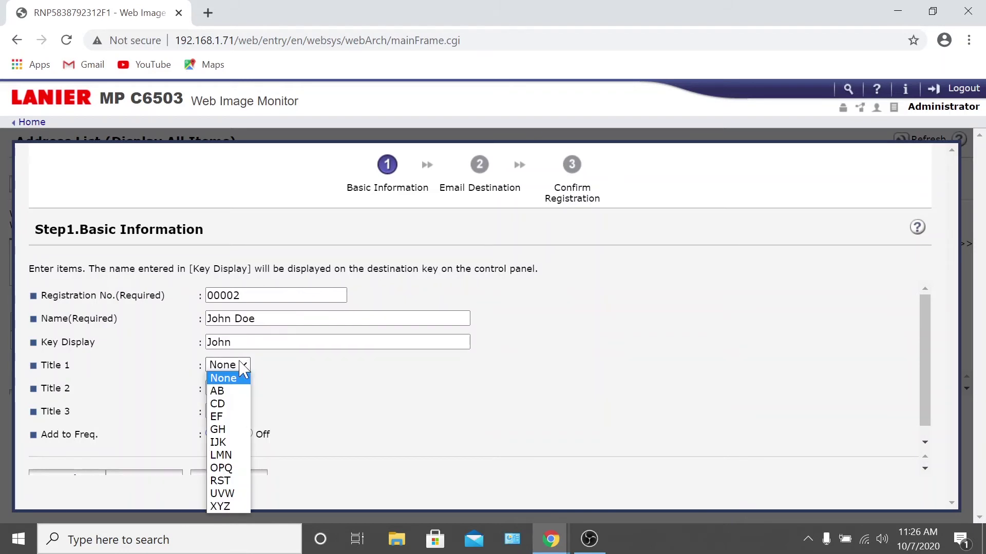
{"action": "left_click", "coordinate": [232, 442]}
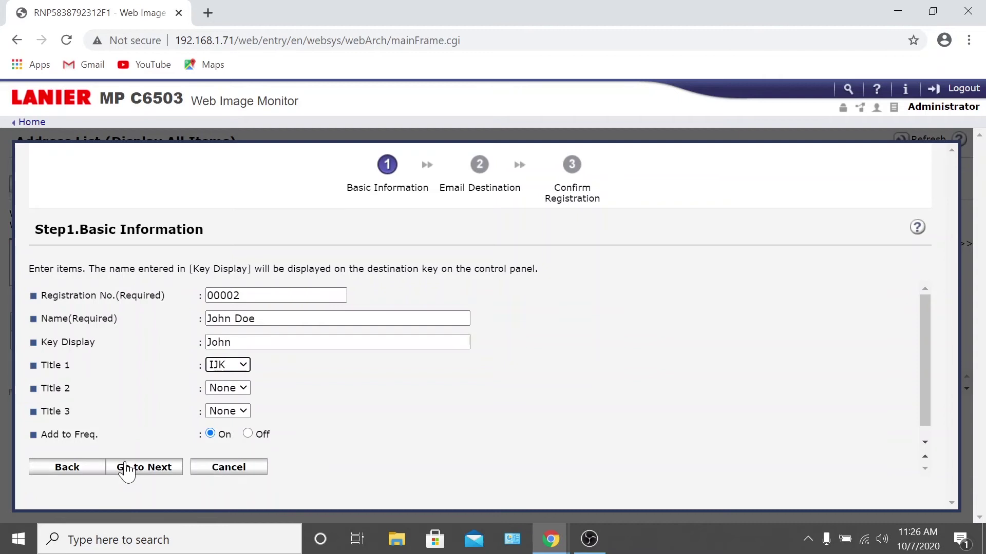
{"action": "left_click", "coordinate": [165, 472]}
- Enter the user's email address and confirm registration on the Step 3 summary
{"action": "key", "text": "Tab"}
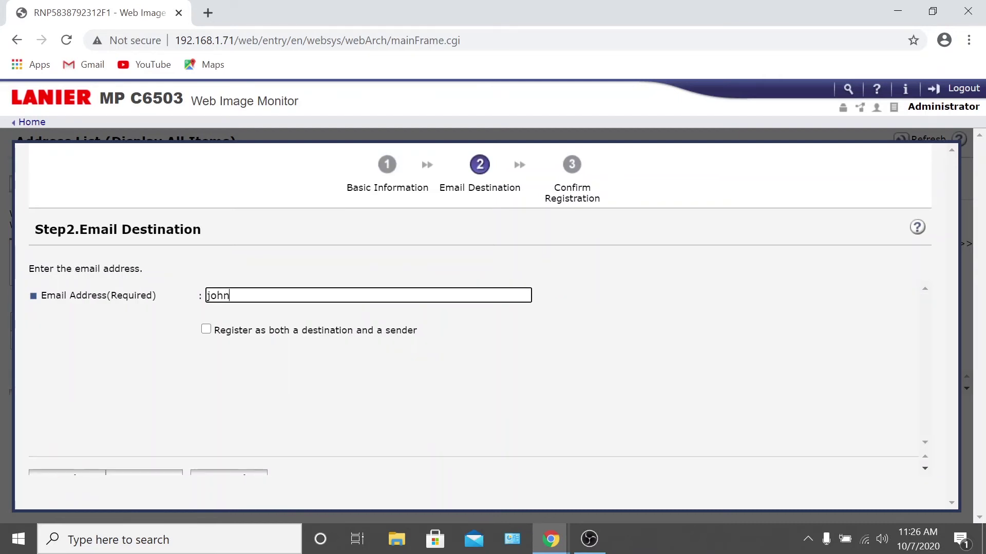
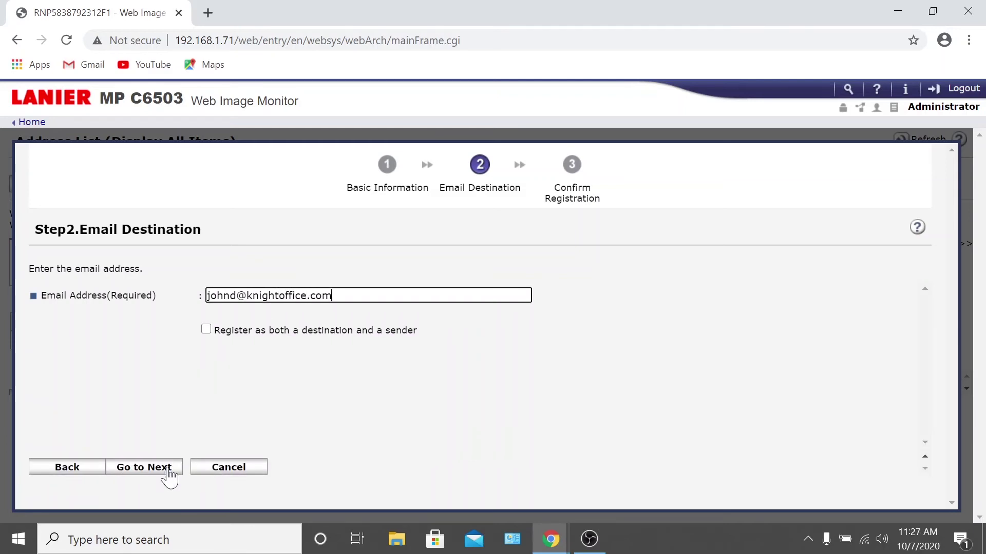
{"action": "left_click", "coordinate": [135, 479]}
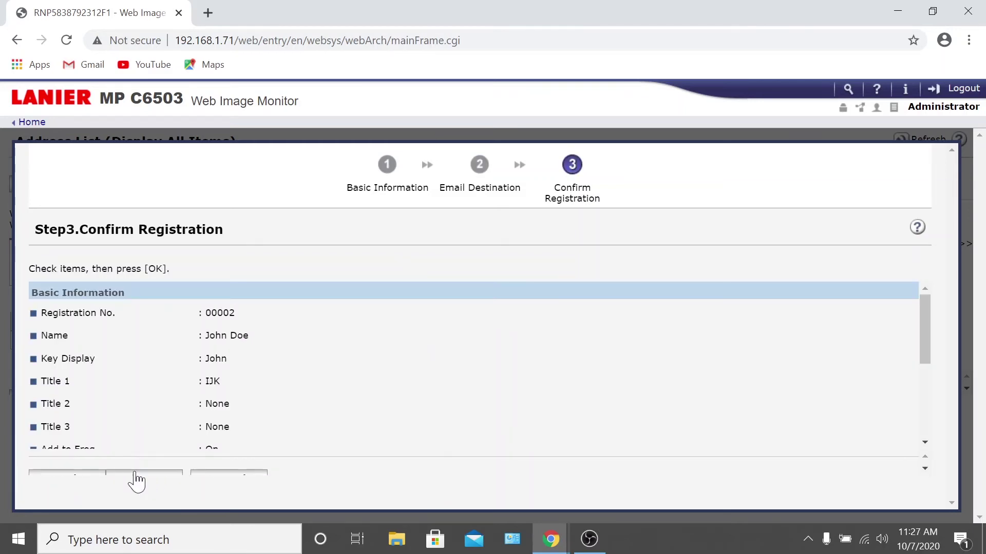
{"action": "scroll", "coordinate": [279, 333], "scroll_direction": "down", "scroll_amount": 1}
{"action": "scroll", "coordinate": [277, 333], "scroll_direction": "down", "scroll_amount": 2}
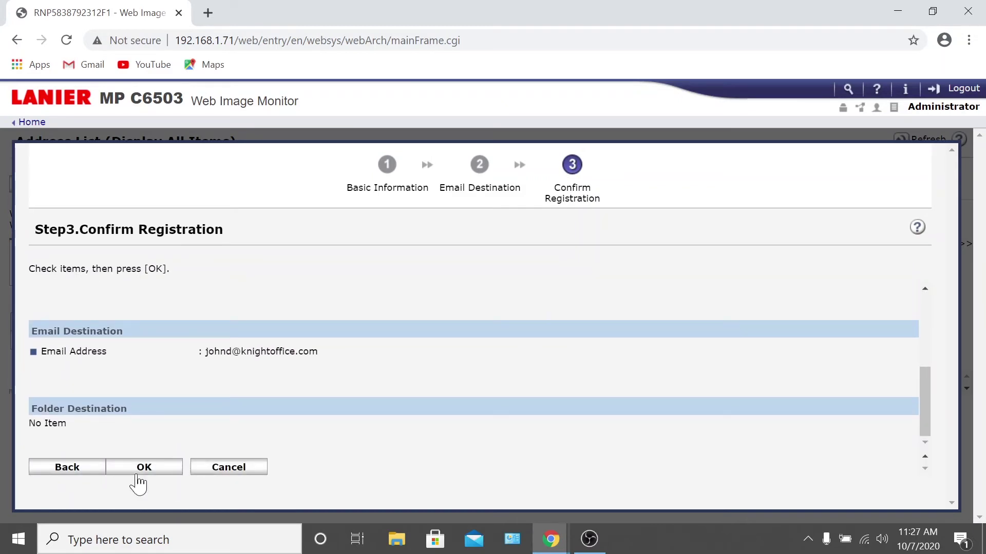
{"action": "left_click", "coordinate": [144, 468]}
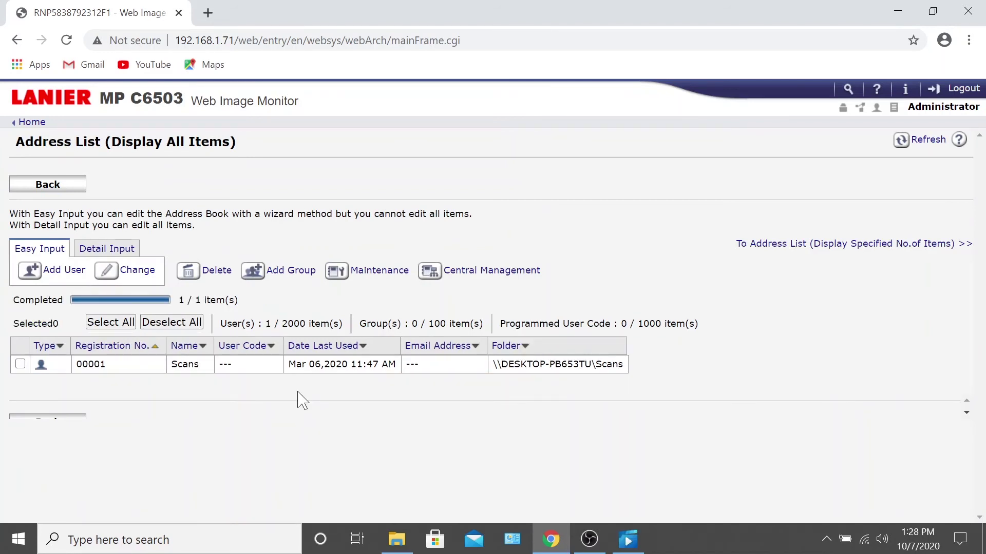
- Using Detail Input, add a user with full name, first-name key display and Title 1 IJK, then begin the email address
{"action": "left_click", "coordinate": [128, 251]}
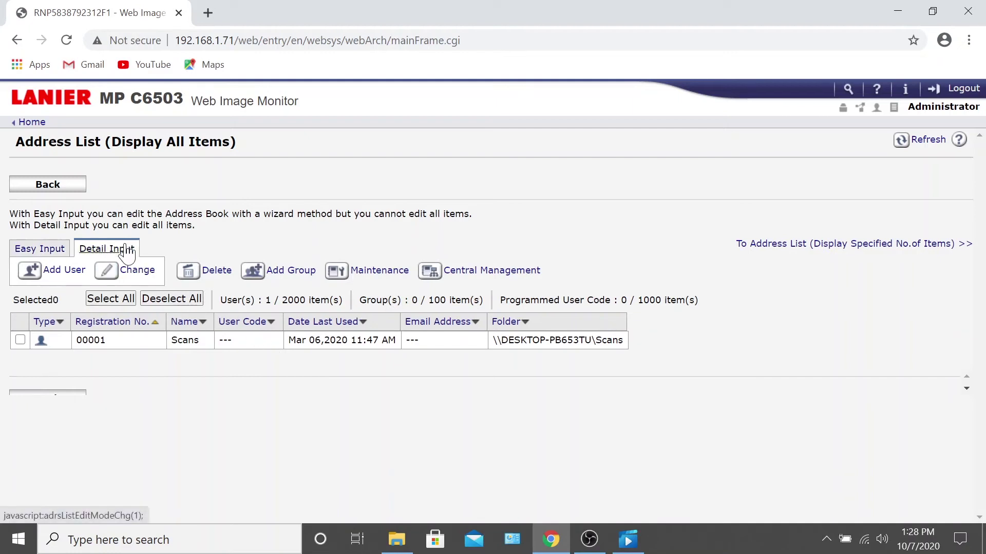
{"action": "left_click", "coordinate": [60, 269]}
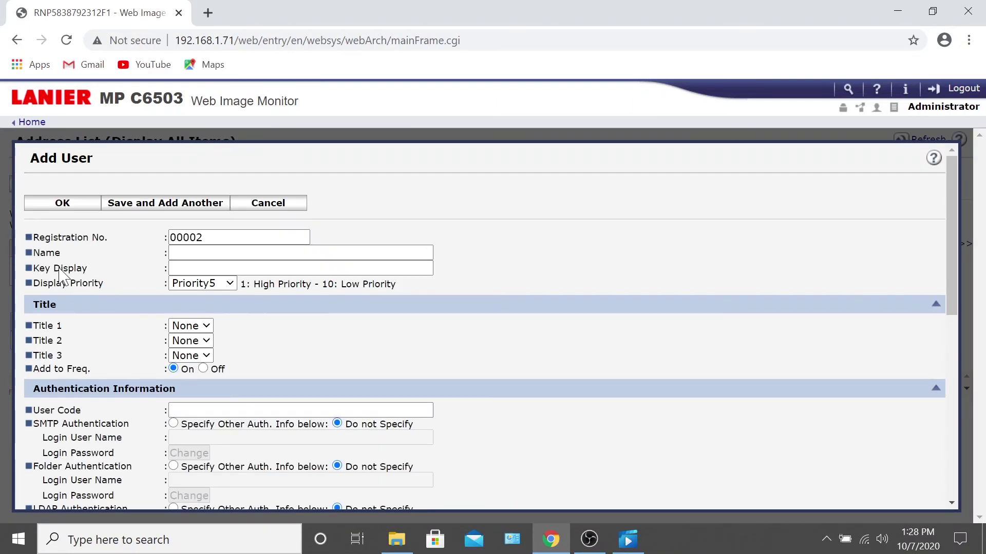
{"action": "left_click", "coordinate": [231, 253]}
{"action": "type", "text": "John Doe"}
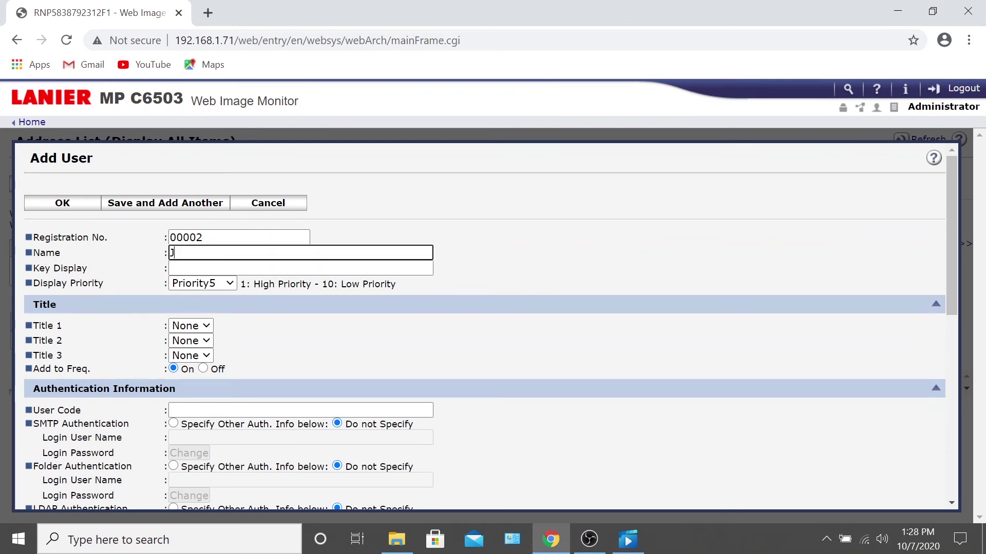
{"action": "left_click", "coordinate": [231, 268]}
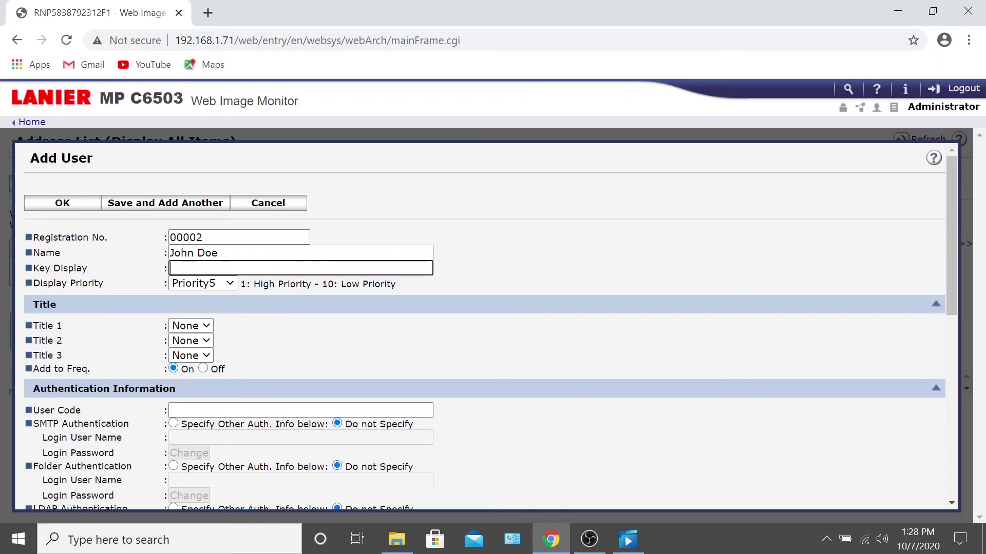
{"action": "type", "text": "John"}
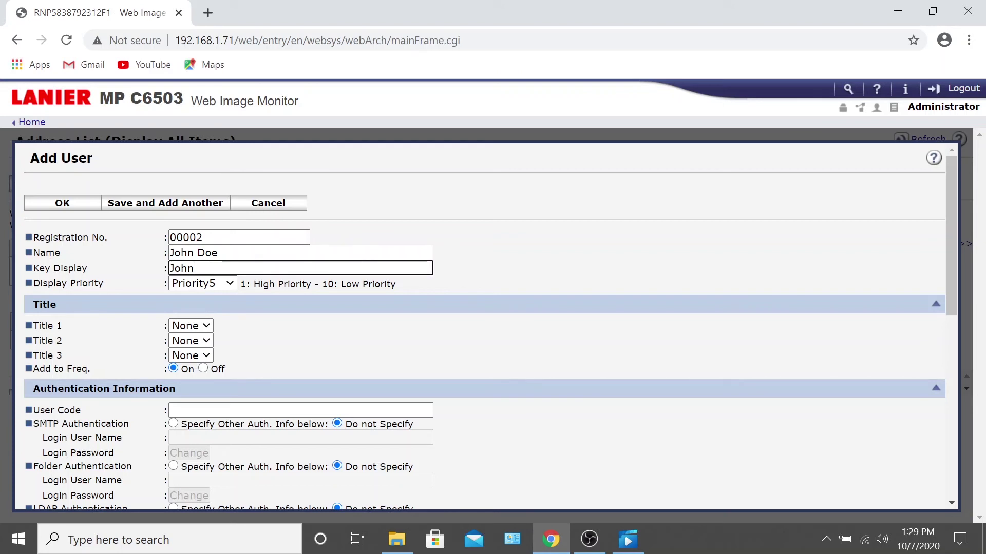
{"action": "left_click", "coordinate": [206, 326]}
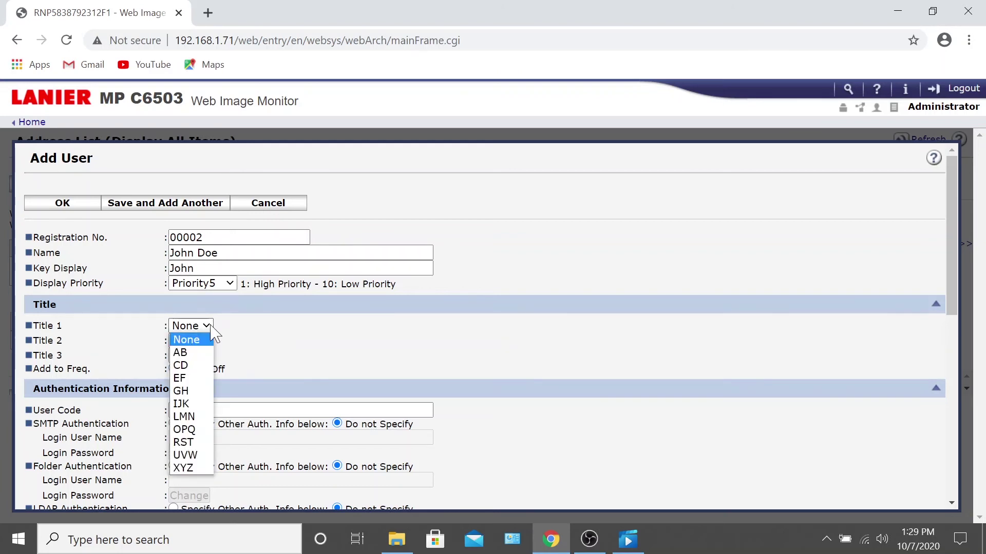
{"action": "left_click", "coordinate": [193, 403]}
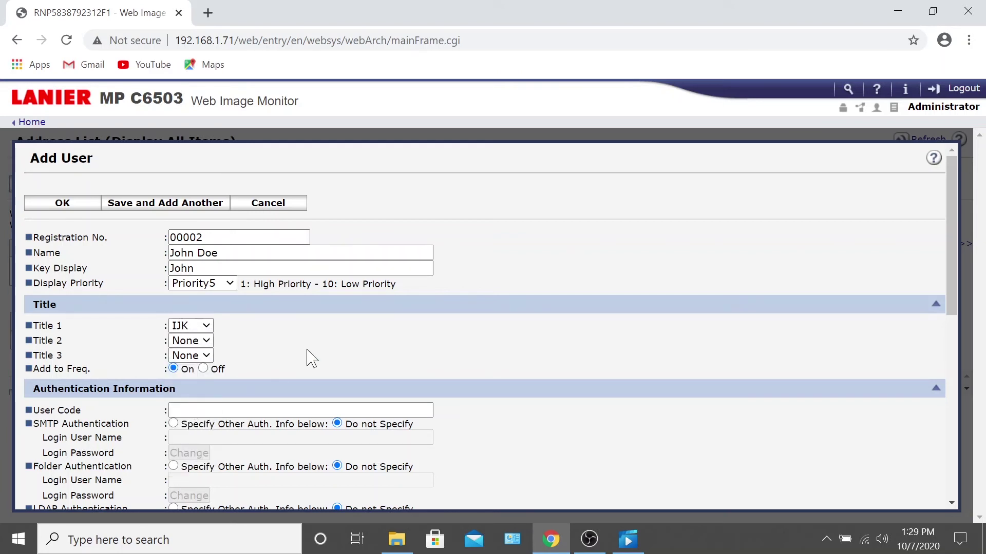
{"action": "scroll", "coordinate": [308, 357], "scroll_direction": "down", "scroll_amount": 6}
{"action": "scroll", "coordinate": [308, 358], "scroll_direction": "down", "scroll_amount": 3}
{"action": "left_click", "coordinate": [308, 299]}
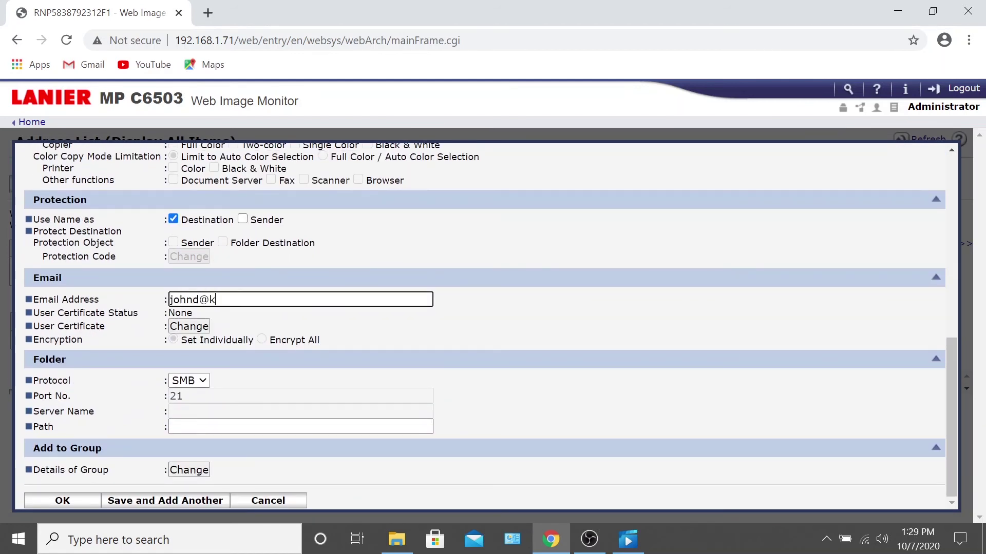
- Fill in the user's email address and save entry 00002
{"action": "left_click", "coordinate": [62, 506]}
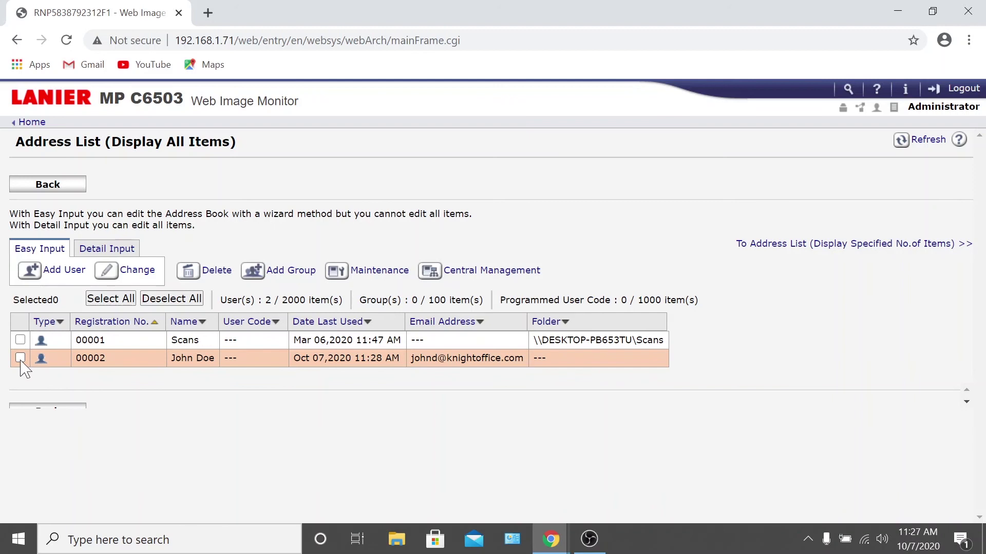
- Delete the checked entry 00002 and confirm the deletion
{"action": "left_click", "coordinate": [188, 271]}
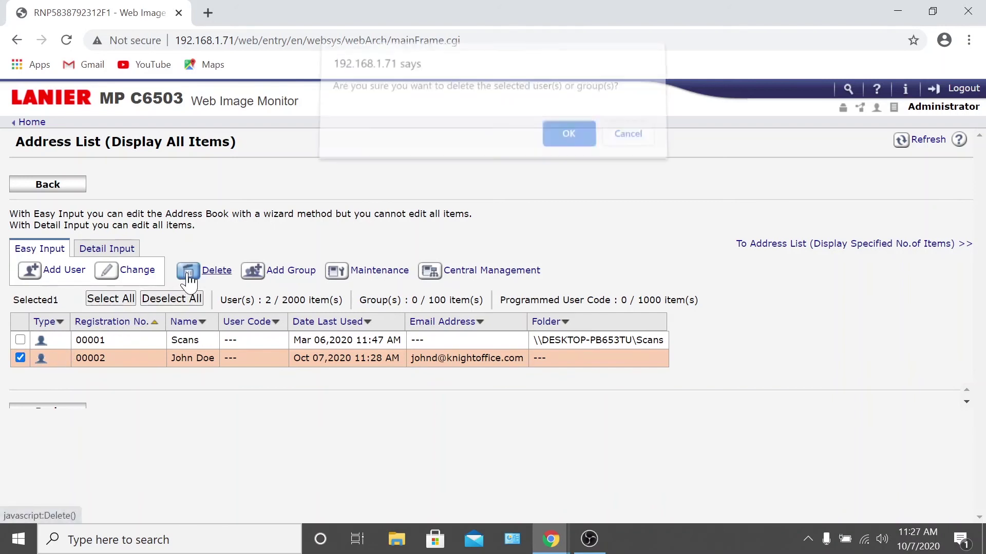
{"action": "left_click", "coordinate": [559, 144]}
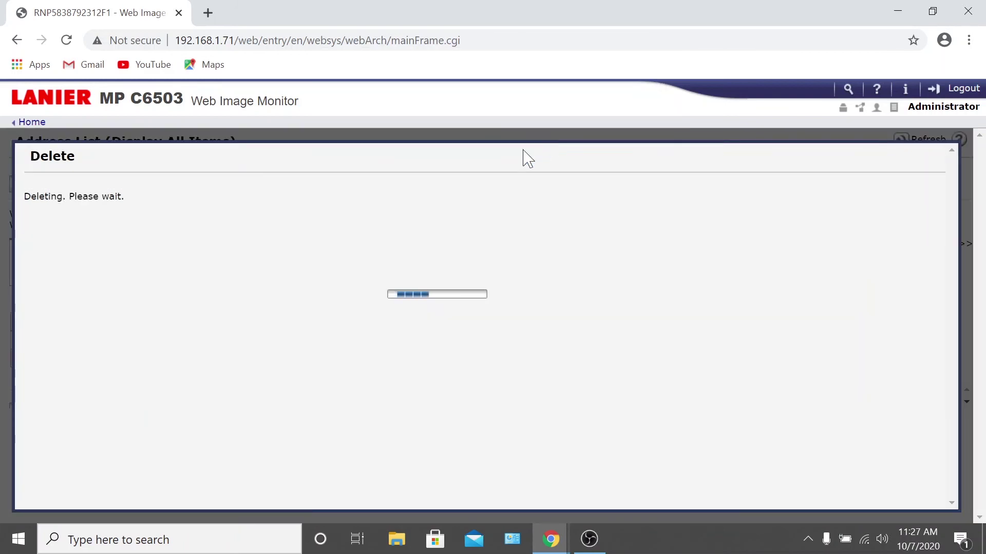